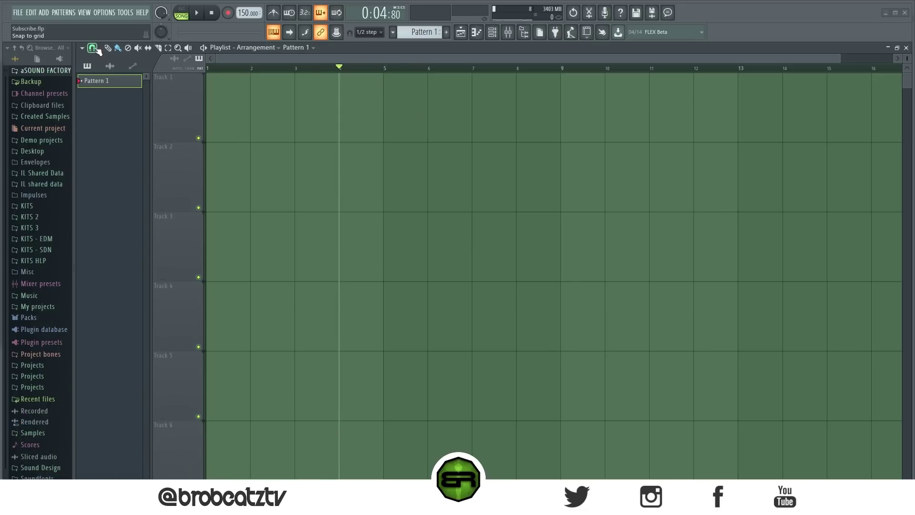
Keep snap on Bar and place a Pattern 1 clip at bar 1 on Track 1
click(96, 51)
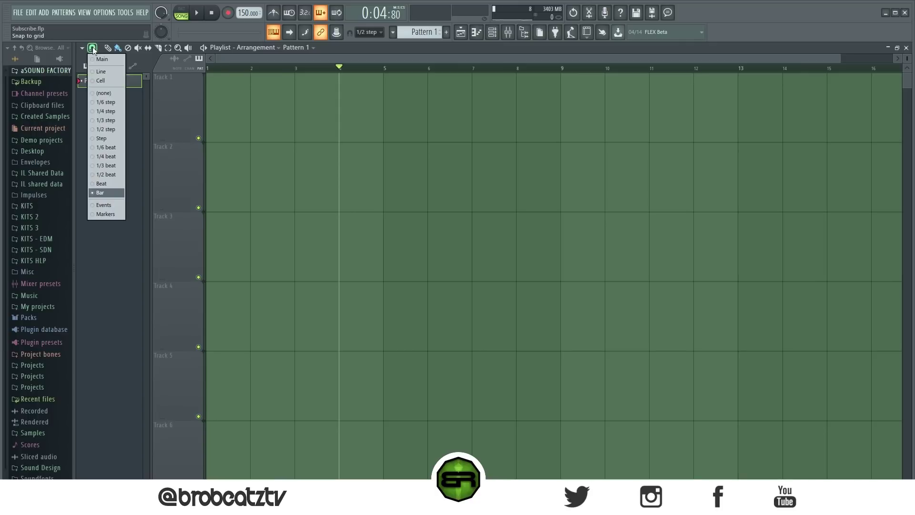
click(101, 192)
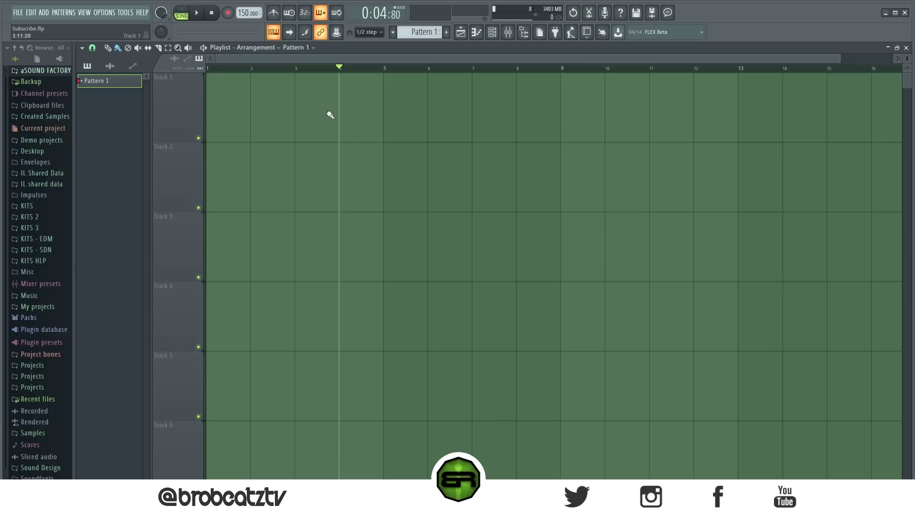
key(Home)
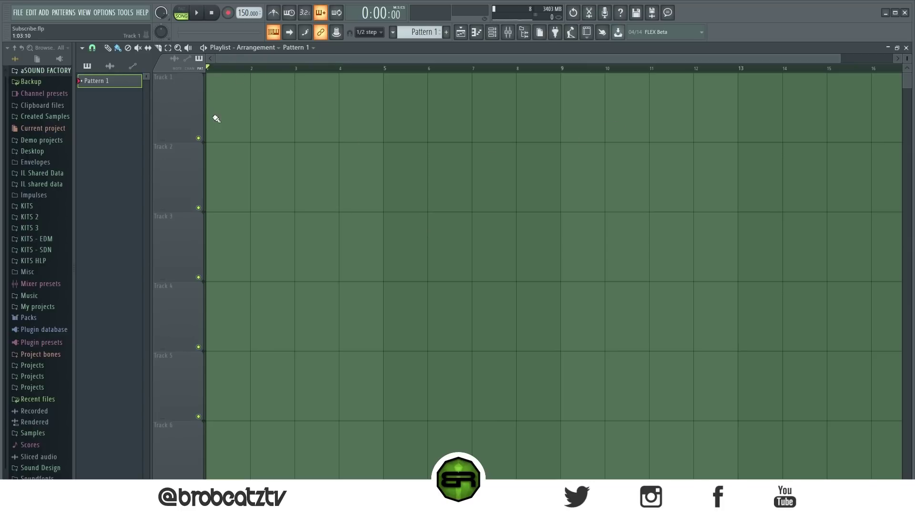
click(261, 121)
mouse_move(262, 121)
mouse_down()
mouse_move(227, 129)
mouse_move(237, 133)
mouse_up()
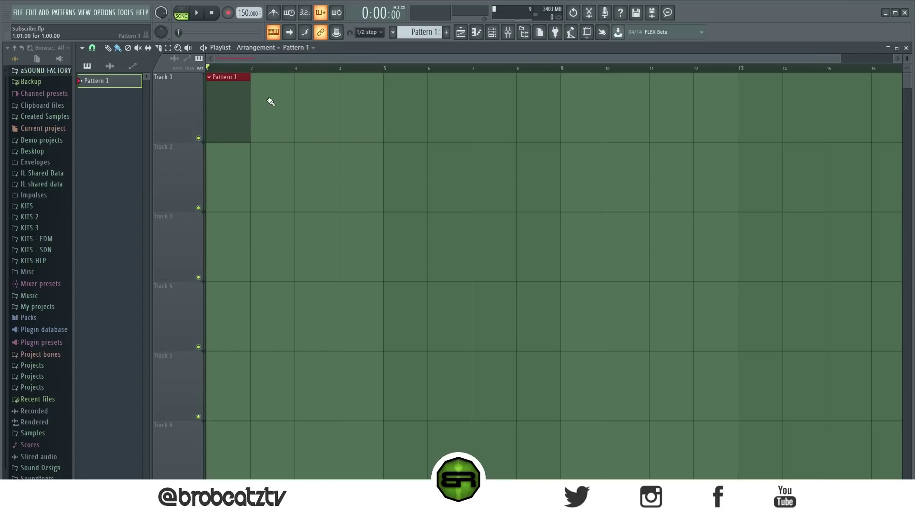
Paint extra Pattern 1 clips at bars 2–4, then undo them so only the bar-1 clip remains
click(266, 172)
click(320, 255)
click(356, 314)
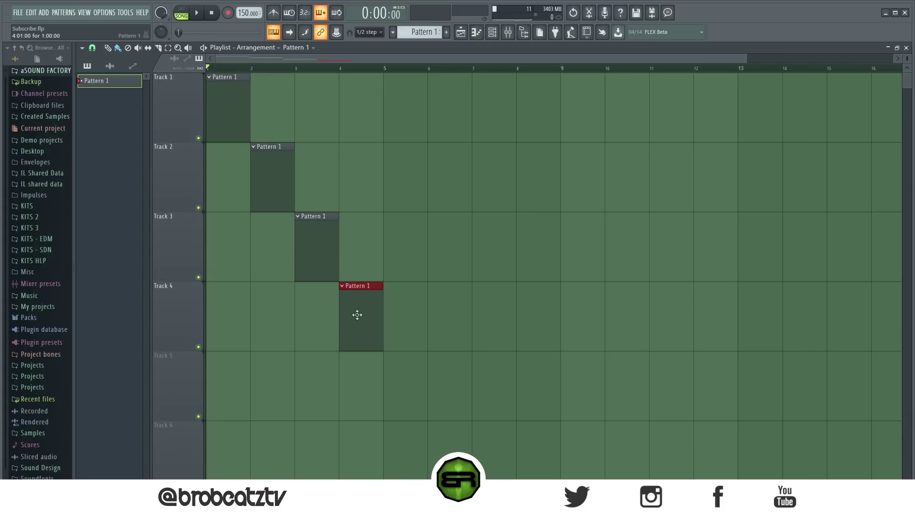
key(ctrl+alt+z)
key(ctrl+alt+z)
key(ctrl+alt+z)
key(ctrl+alt+z)
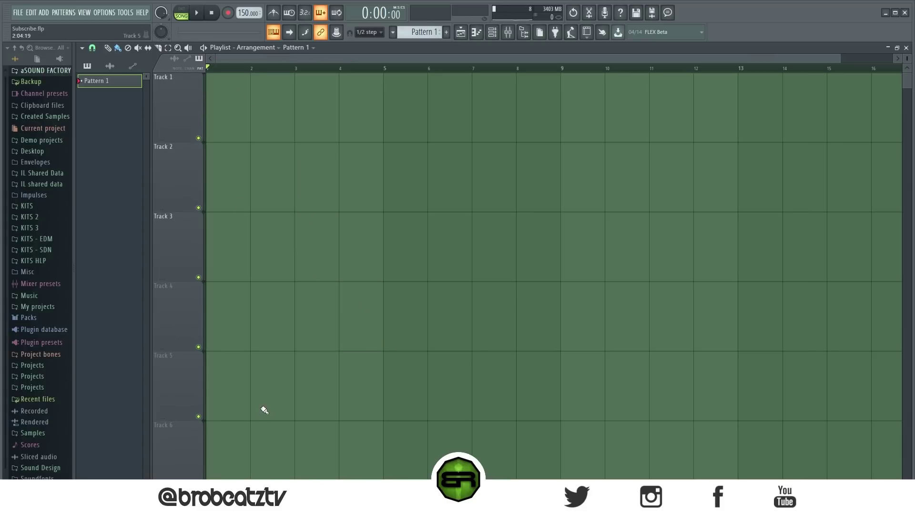
click(228, 107)
click(272, 107)
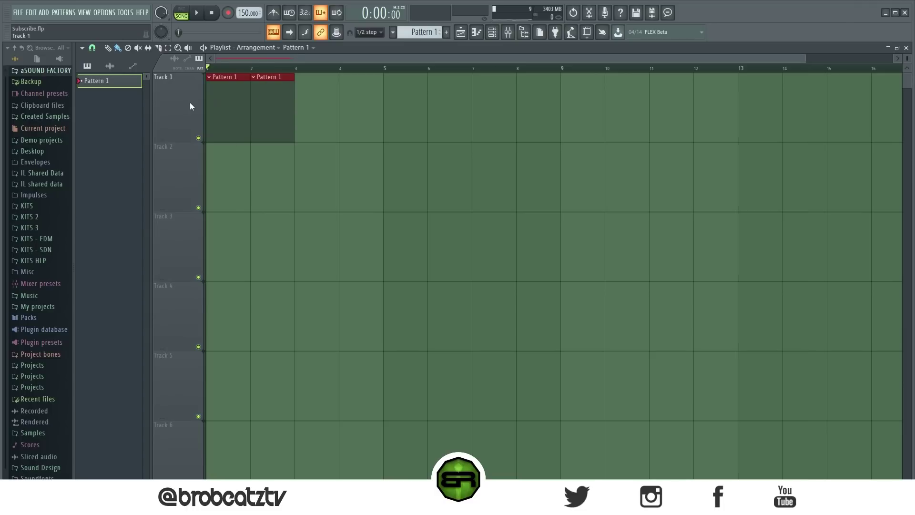
key(ctrl+alt+z)
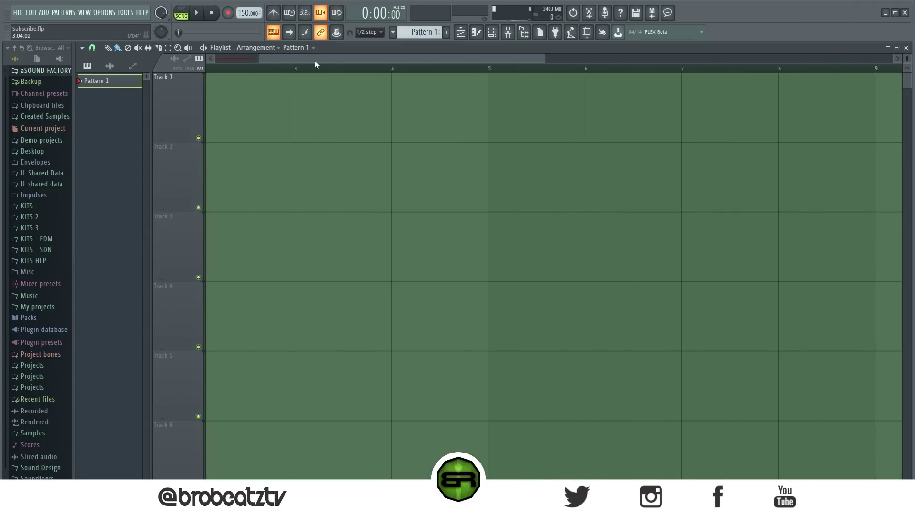
drag(314, 60, 500, 60)
Switch snap to Beat and paint a one-beat Pattern 1 clip at bar 1 on Track 2
click(92, 48)
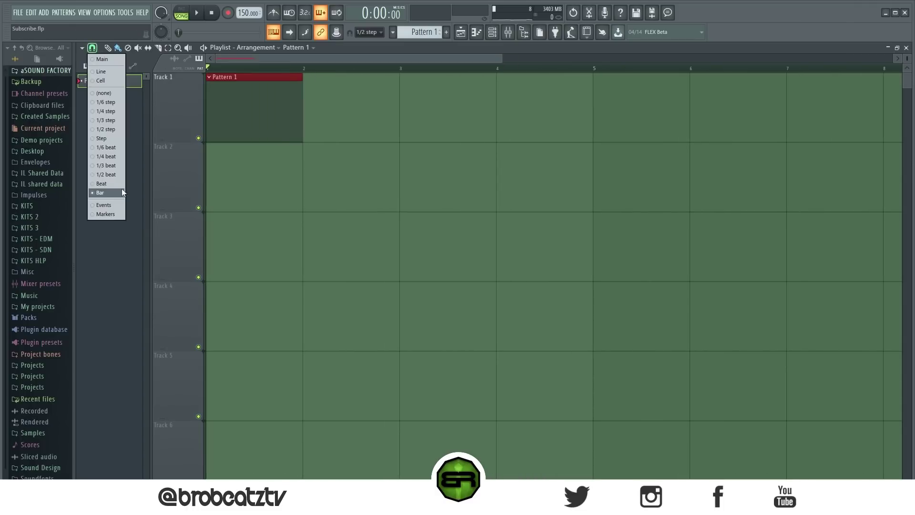
click(113, 185)
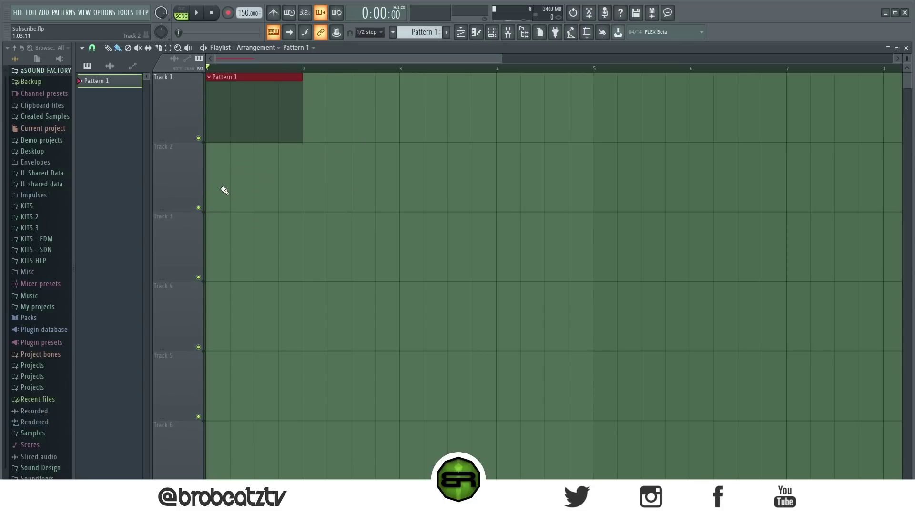
click(224, 190)
drag(306, 196, 227, 196)
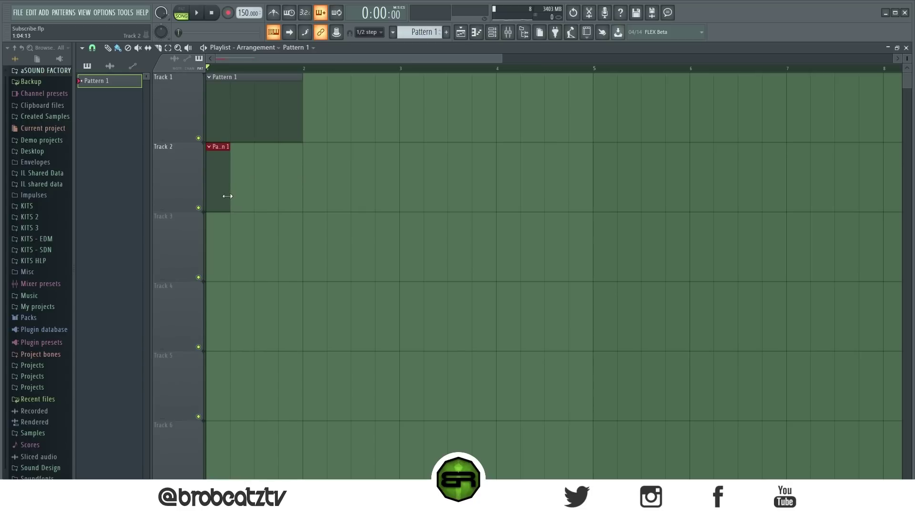
Add more beat-long Pattern 1 clips to fill bar 1, removing the stray full-length clip
click(258, 198)
drag(286, 178, 265, 244)
key(Delete)
click(245, 194)
click(285, 198)
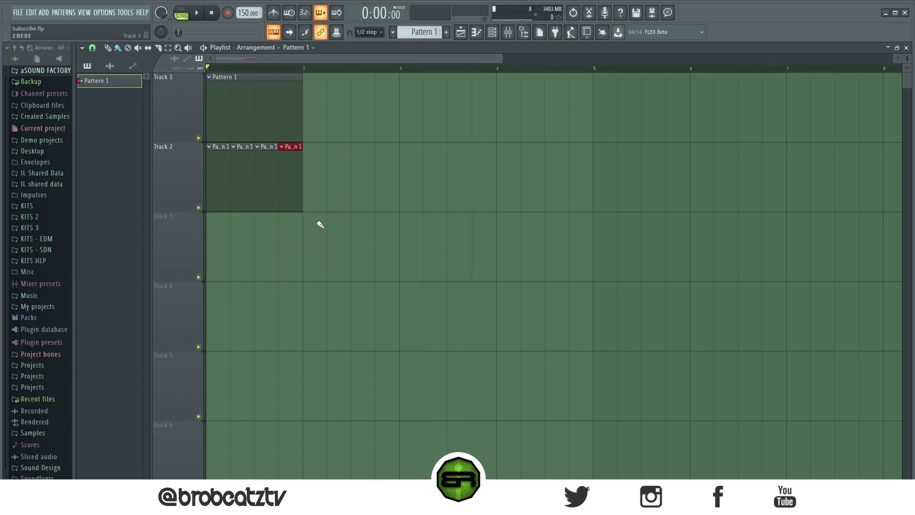
key(ctrl+a)
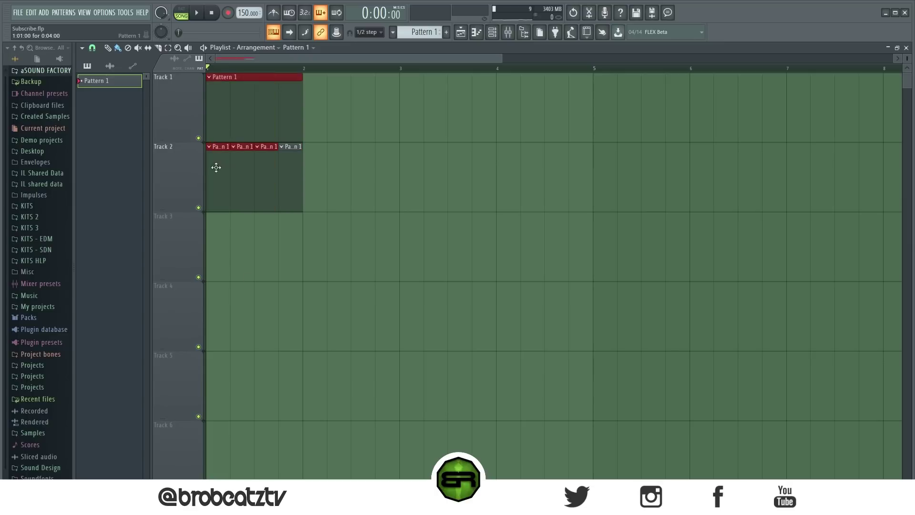
click(339, 187)
Delete all Pattern 1 clips from Track 1 and Track 2
right_click(285, 165)
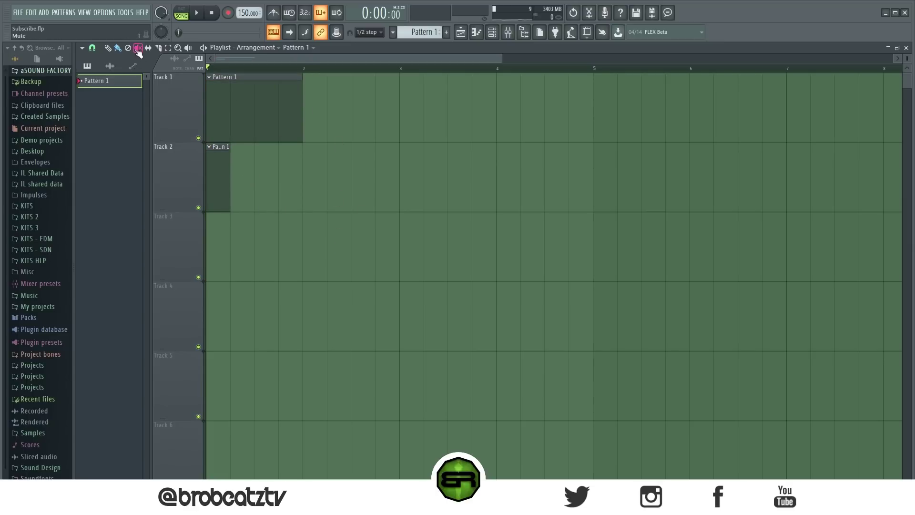
right_click(214, 165)
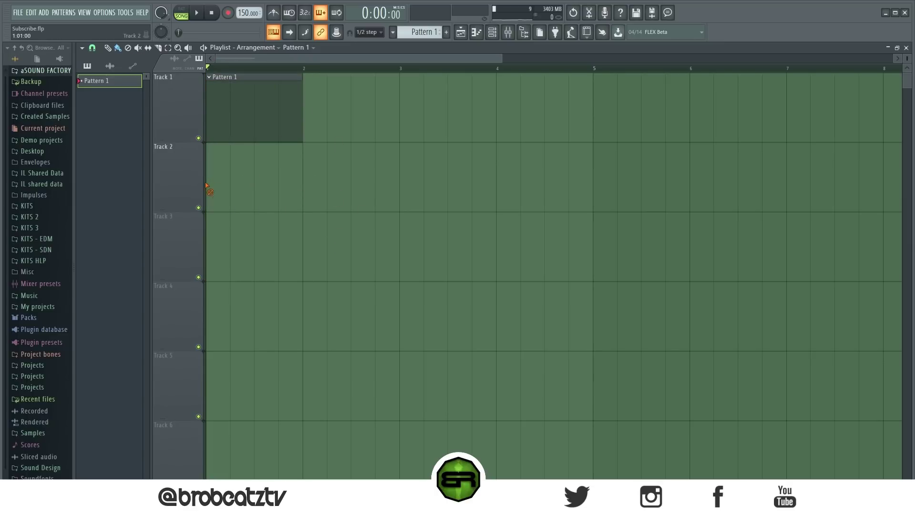
right_click(286, 102)
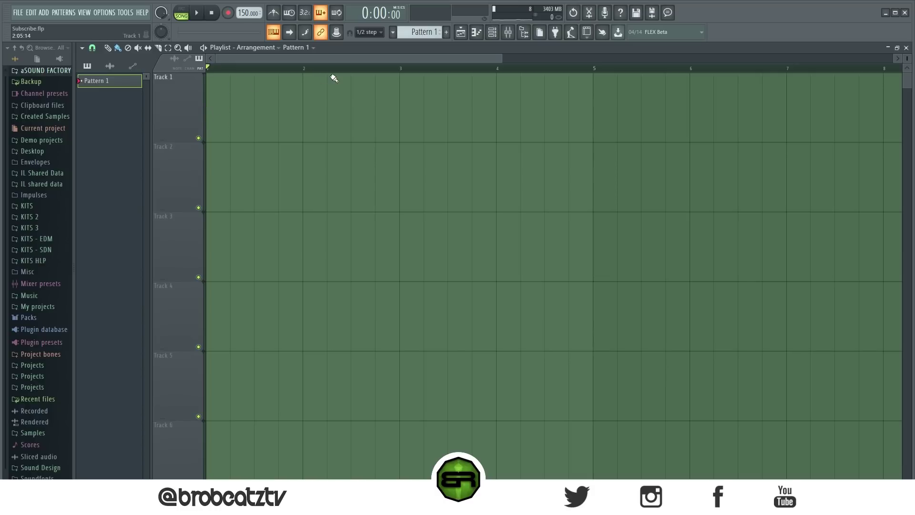
Place a Pattern 1 clip on Track 2 at bar 5 and set playback near bar 4
click(313, 179)
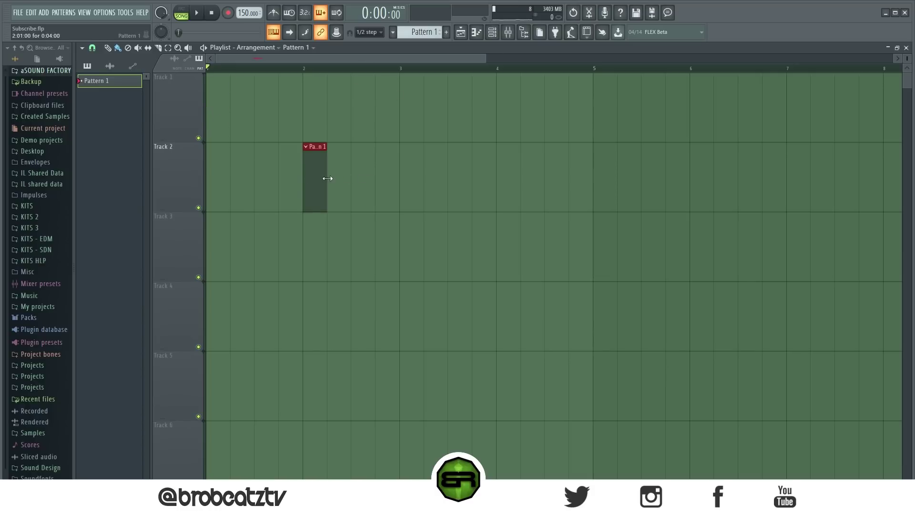
drag(325, 179, 609, 181)
click(569, 69)
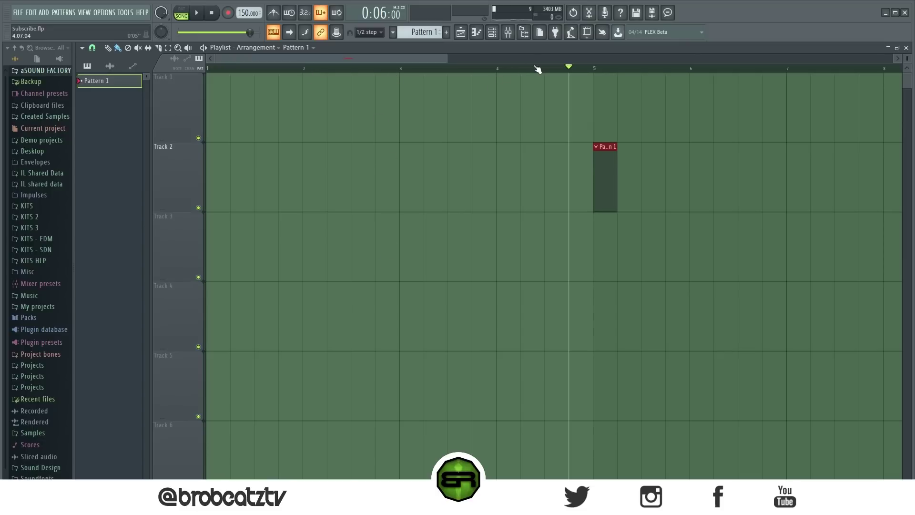
scroll(536, 69, down, 1)
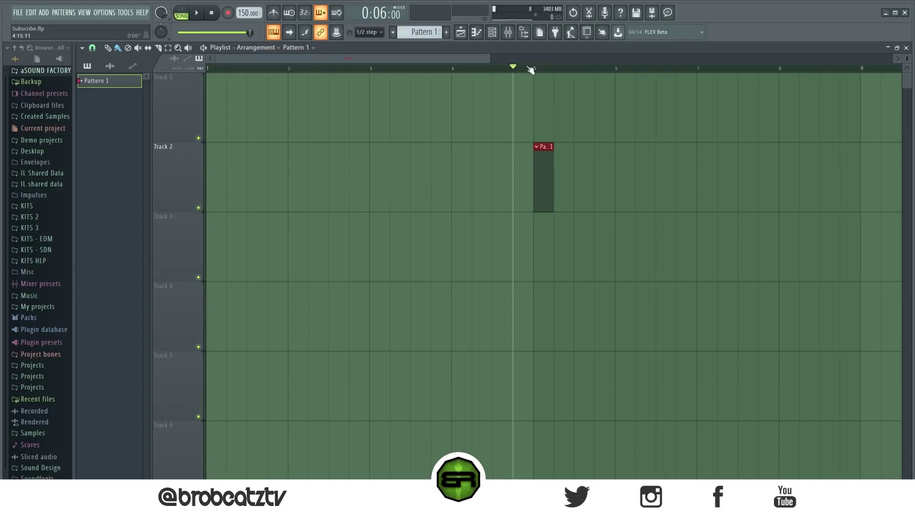
Select bars 1–4 on the timeline ruler and move Track 2's clip to bar 3
click(534, 69)
drag(534, 69, 208, 69)
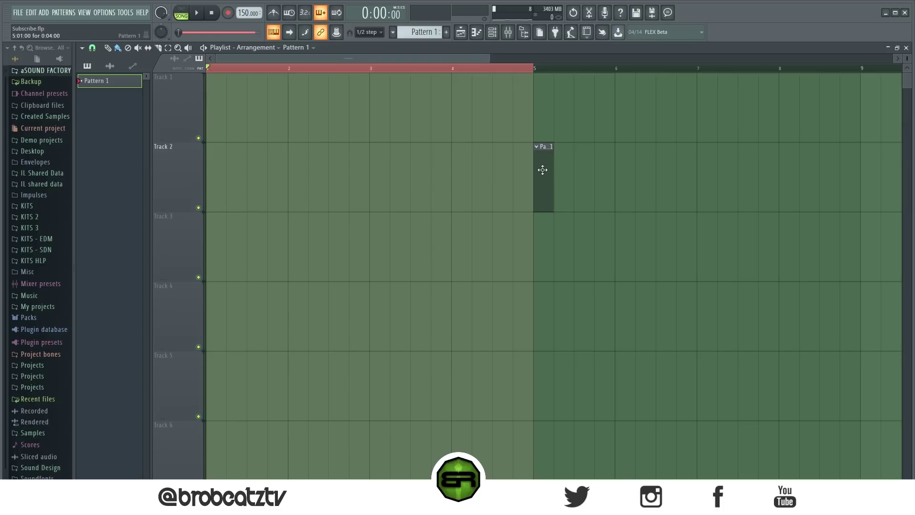
mouse_move(544, 171)
mouse_down()
mouse_move(380, 172)
mouse_move(451, 175)
mouse_up()
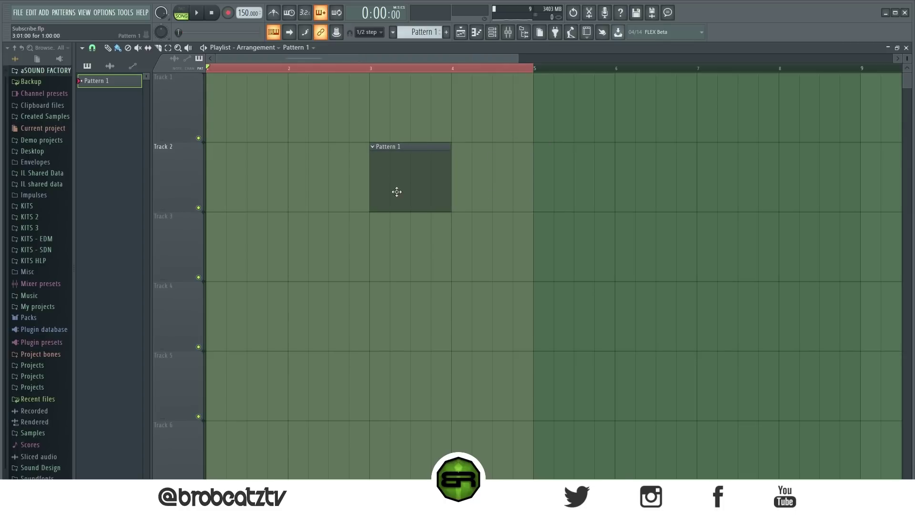
Paint one-bar Pattern 1 clips at bars 1, 2 and 4 on Track 2
click(292, 193)
click(232, 184)
click(465, 183)
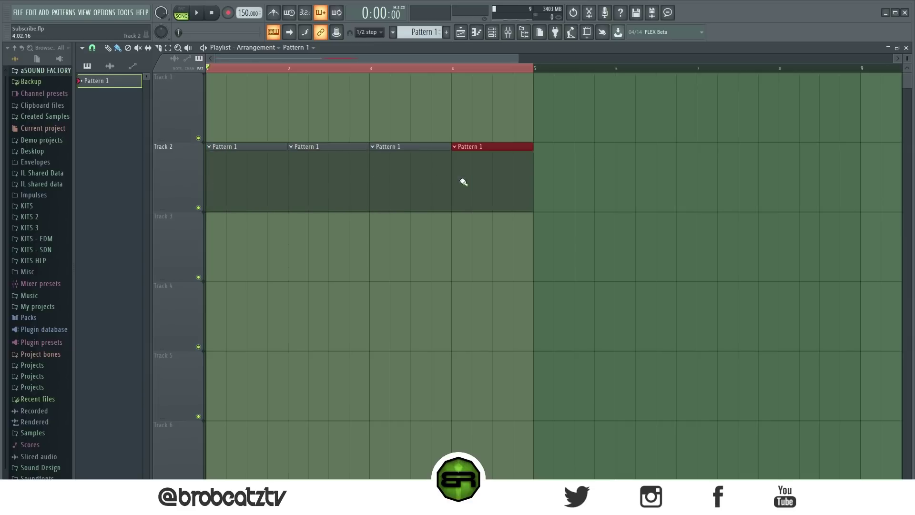
ctrl+drag(228, 157, 420, 207)
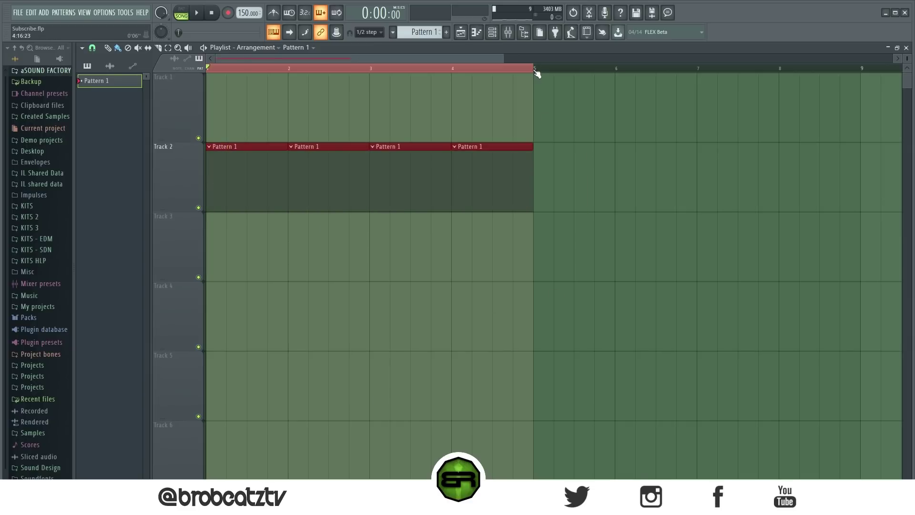
Select bar 5 on the ruler and place a Pattern 1 clip there on Track 3
drag(535, 69, 633, 68)
click(556, 250)
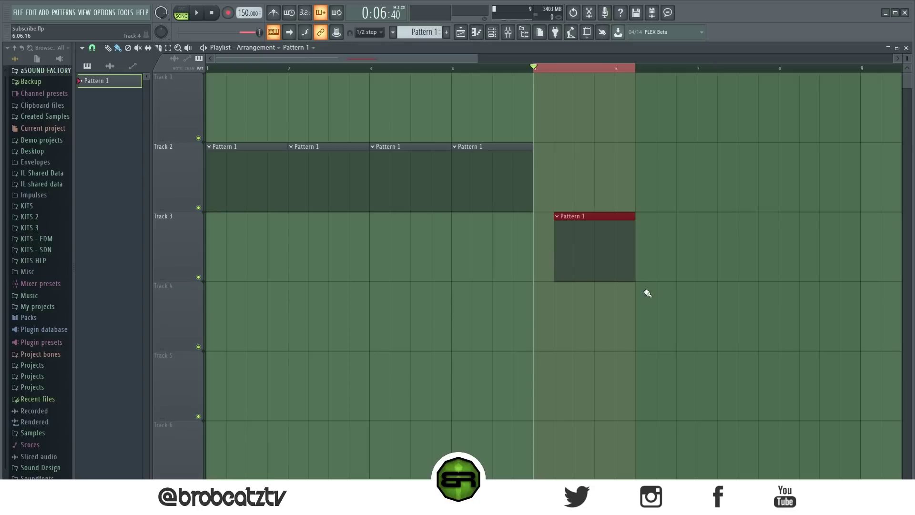
drag(604, 256, 583, 255)
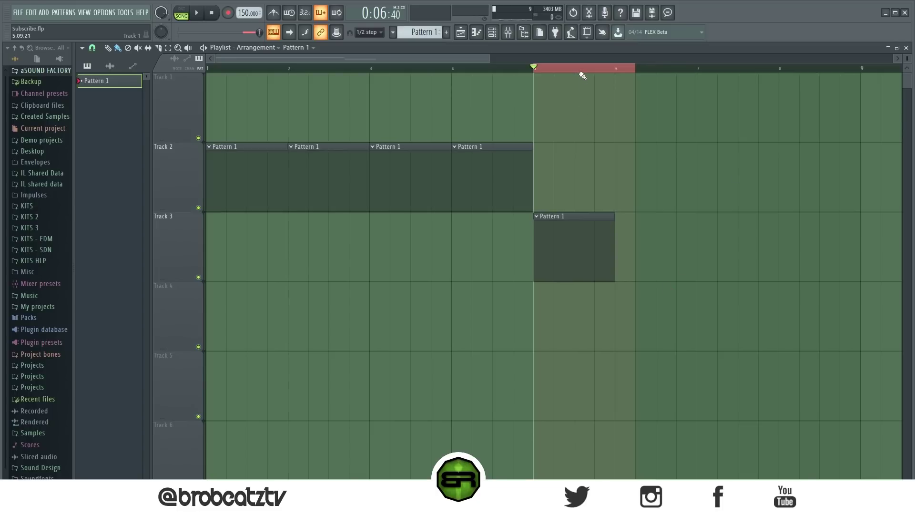
Delete the bar-5 Pattern 1 clip from Track 3
key(Delete)
scroll(549, 72, down, 3)
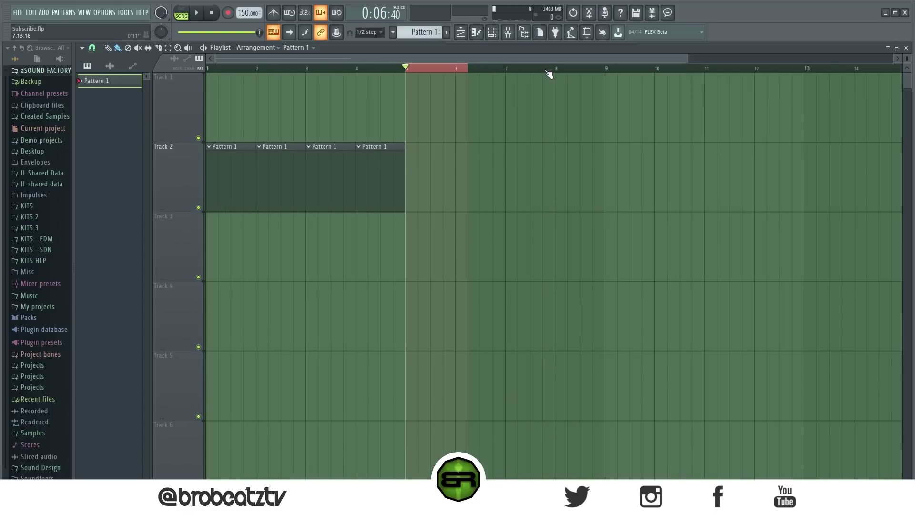